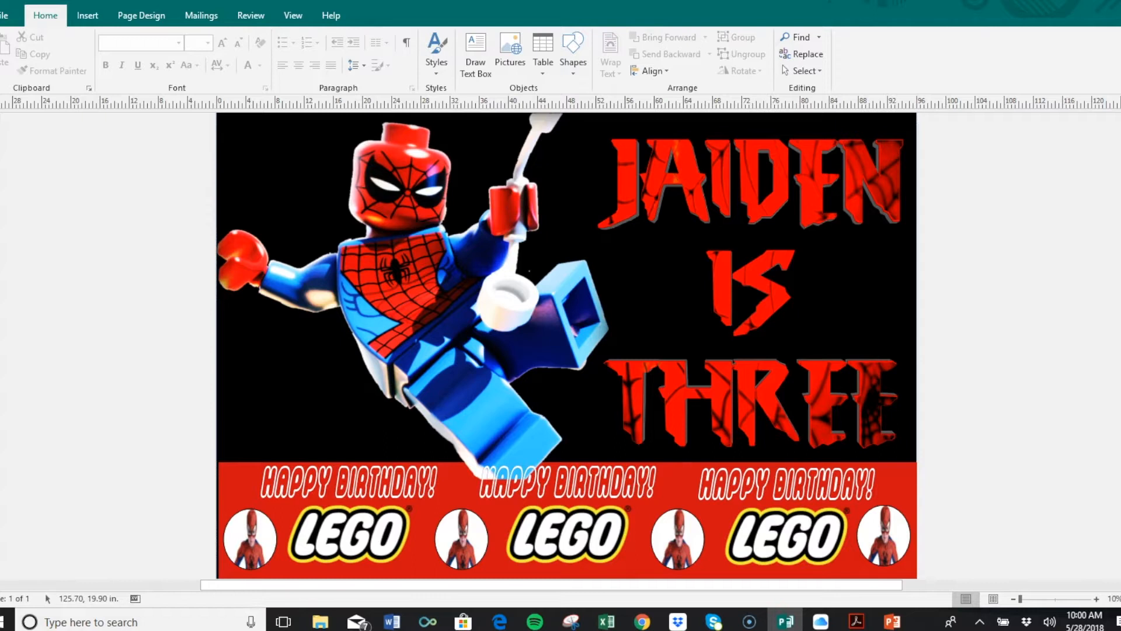
# Select all objects of the birthday banner and group them into a single object.
pyautogui.click(809, 71)
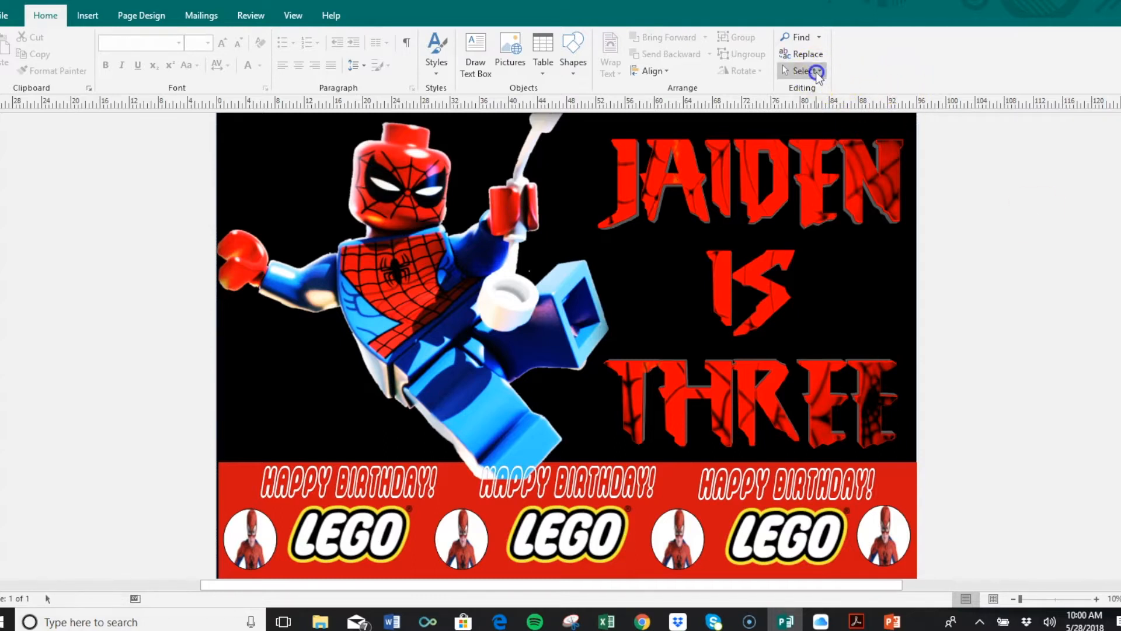
pyautogui.click(813, 87)
pyautogui.click(747, 41)
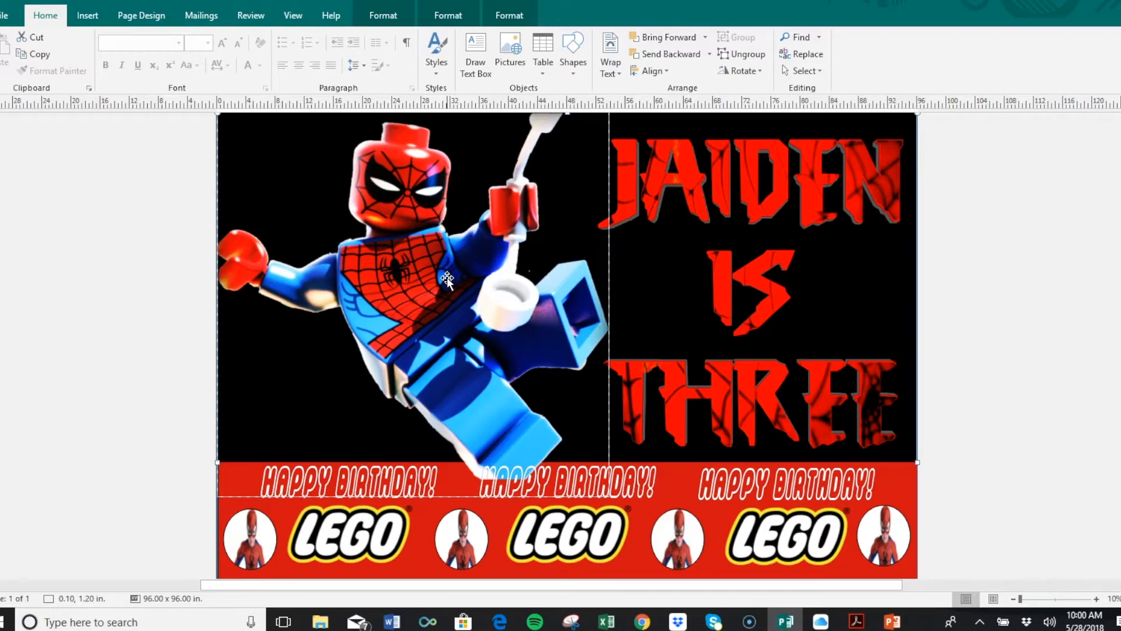
pyautogui.click(418, 213)
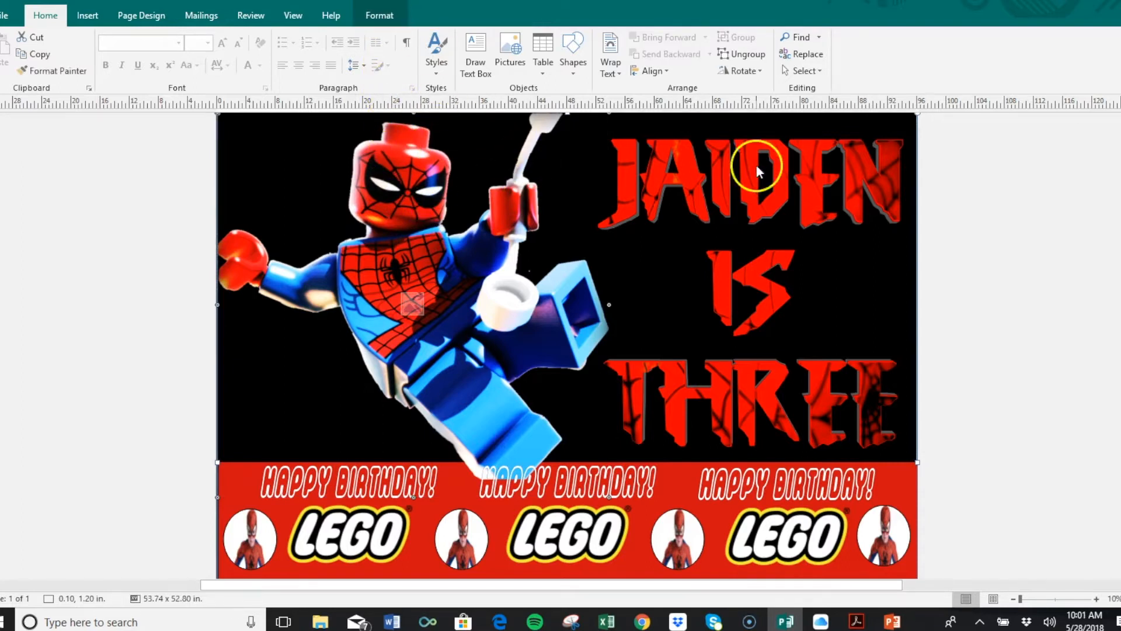
pyautogui.scroll(1, 567, 345)
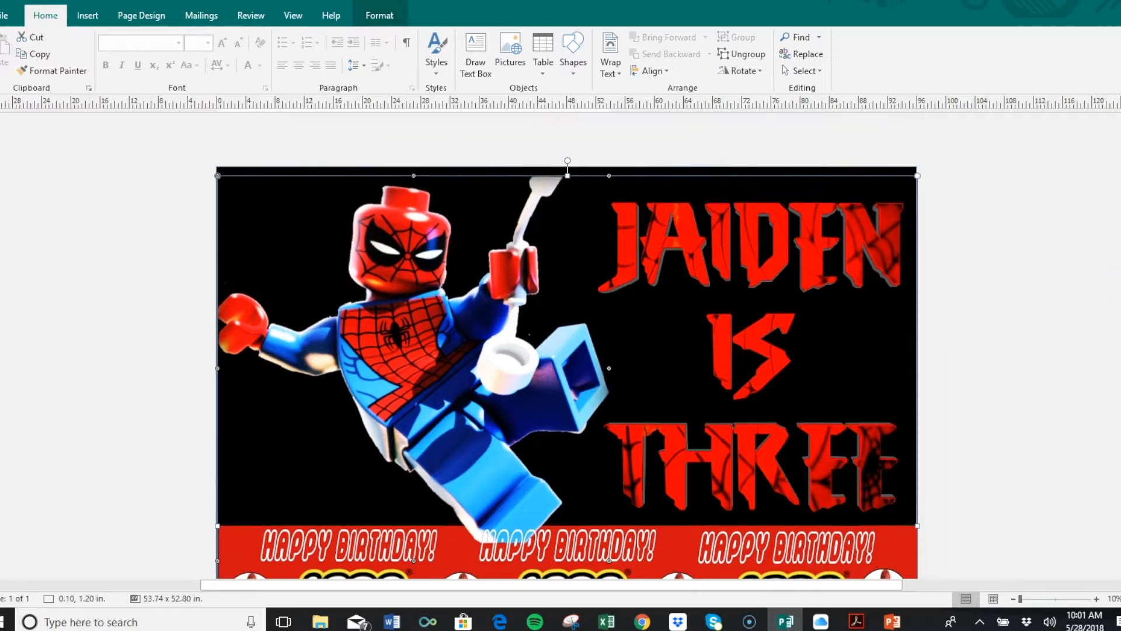
pyautogui.scroll(-5, 566, 345)
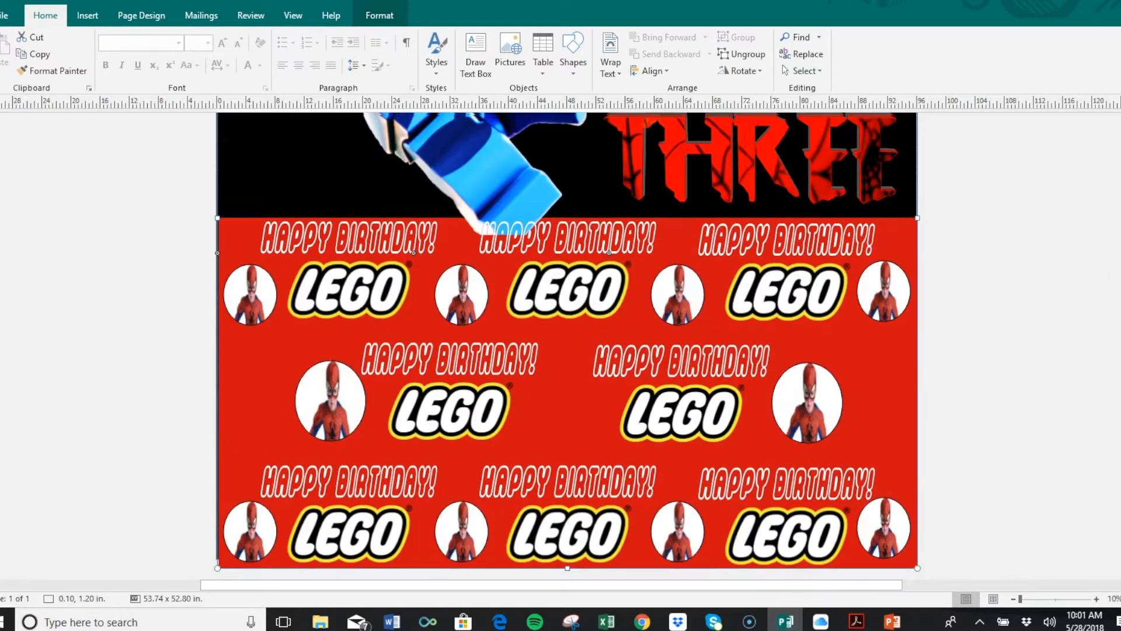
pyautogui.scroll(3, 566, 344)
pyautogui.click(380, 15)
pyautogui.click(919, 219)
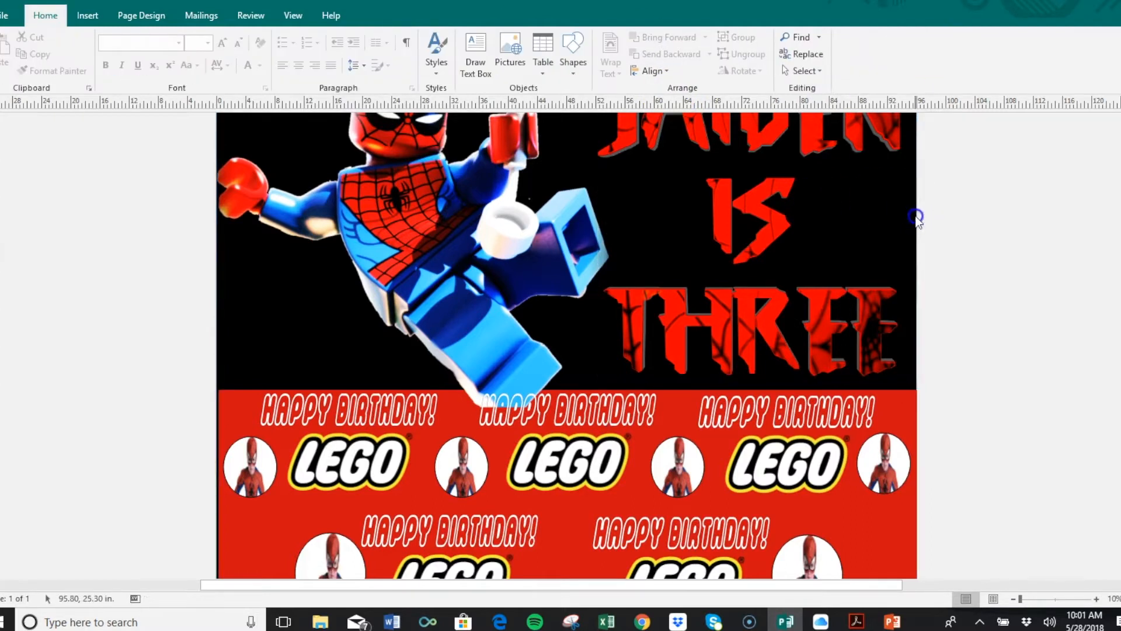
# Resize the grouped banner artwork to a height of 12" and a width of 12".
pyautogui.click(218, 232)
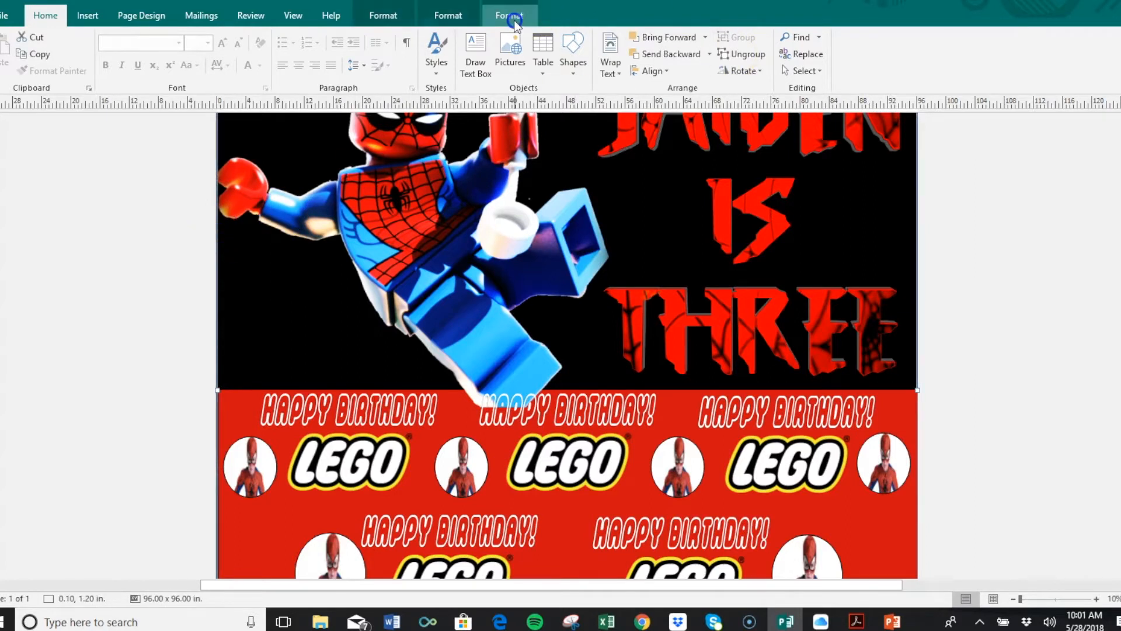
pyautogui.click(514, 17)
pyautogui.click(939, 43)
pyautogui.write('12')
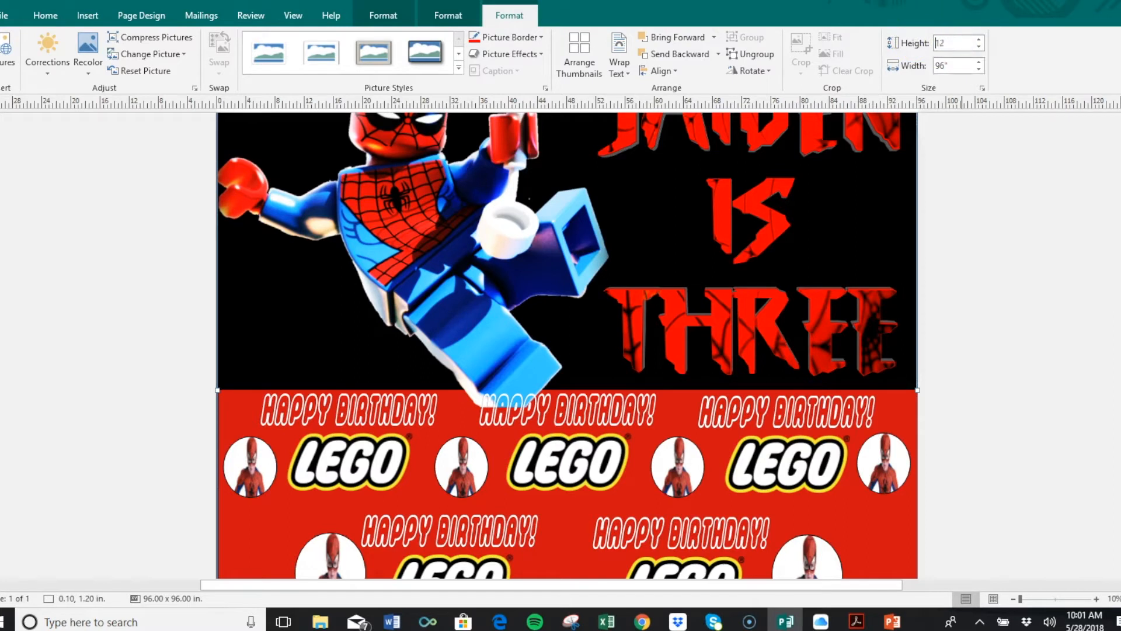
pyautogui.write('12')
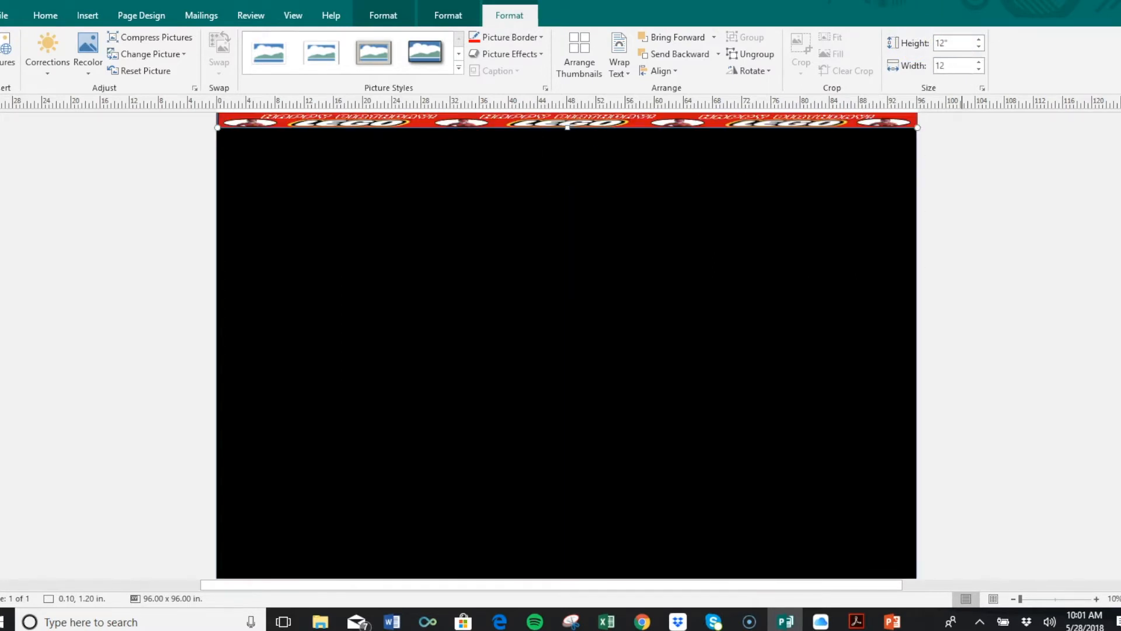
pyautogui.press('Return')
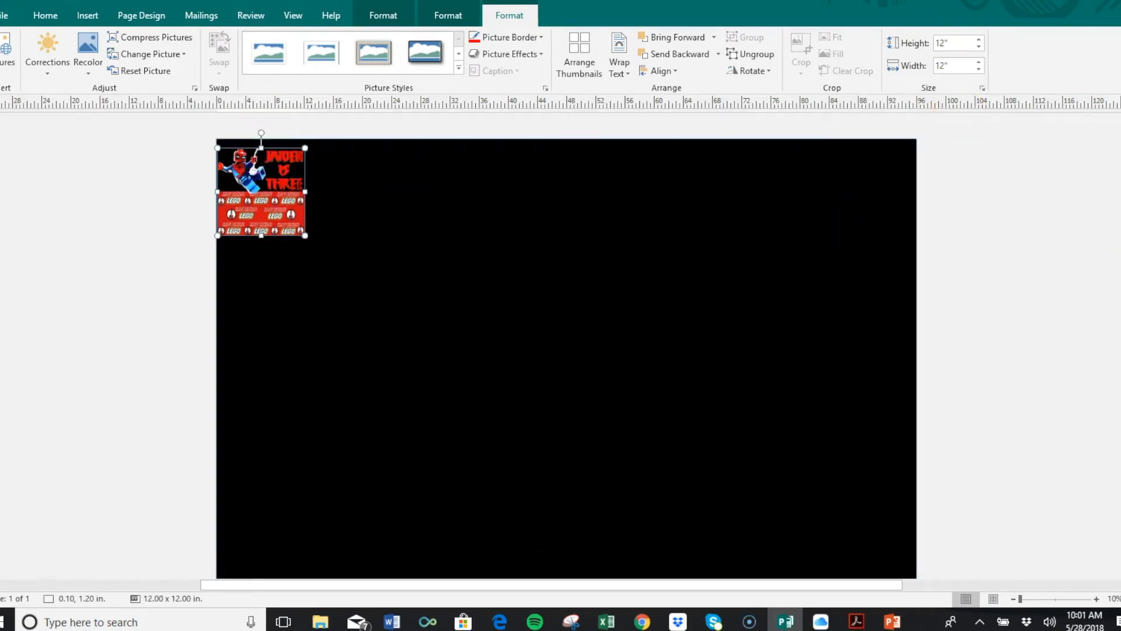
# Set the page size to 12" wide by 12" high in the page setup.
pyautogui.click(141, 16)
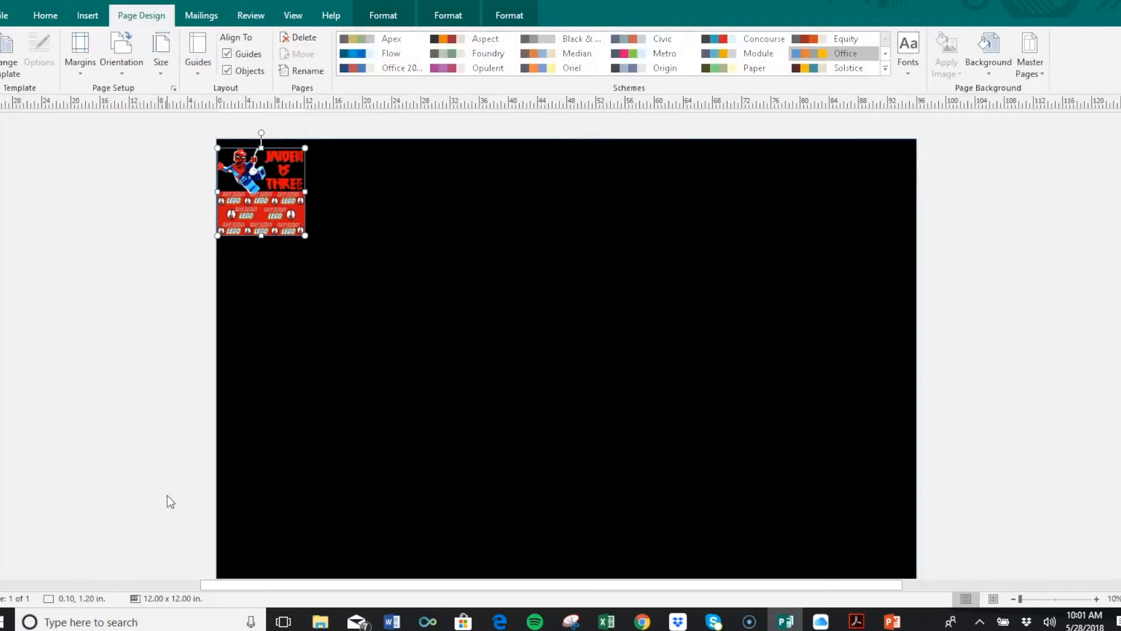
pyautogui.click(161, 58)
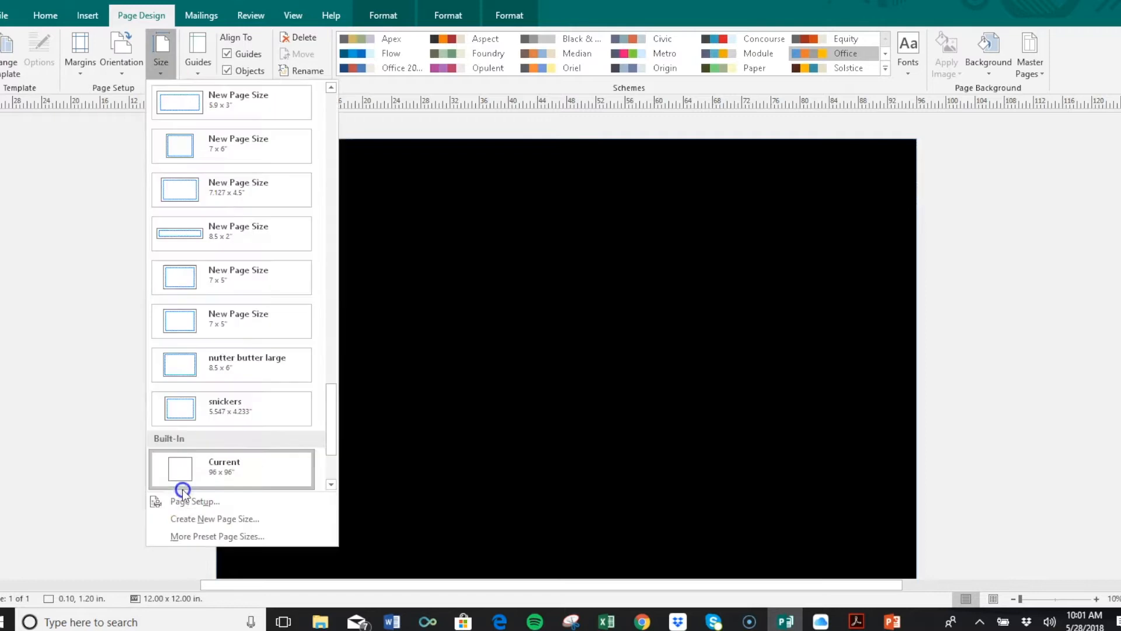
pyautogui.click(181, 502)
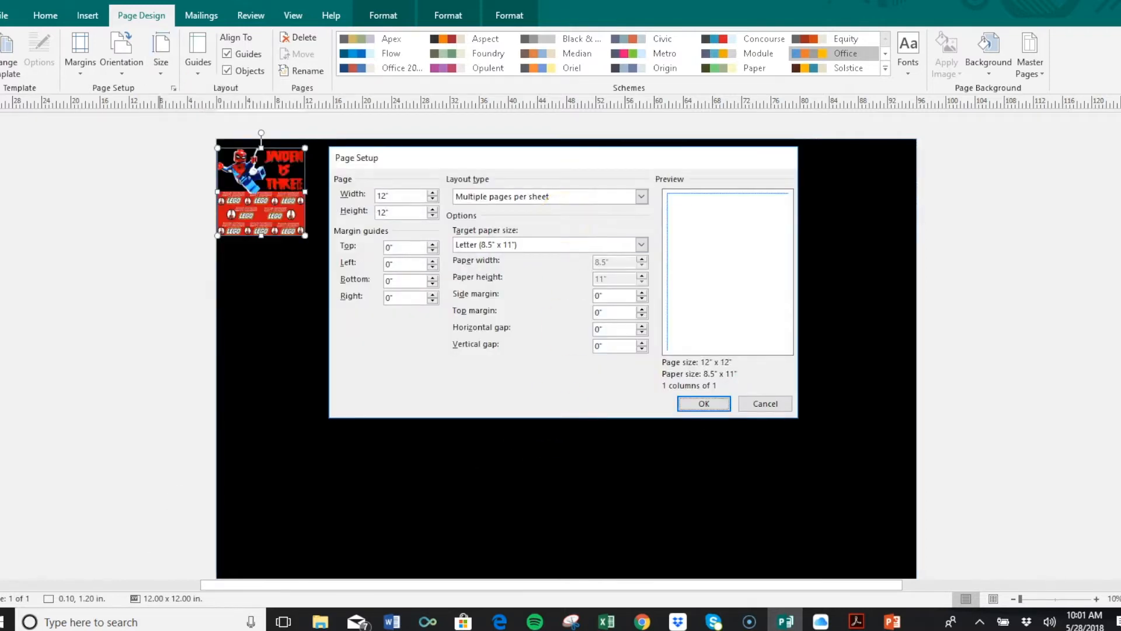
pyautogui.click(703, 403)
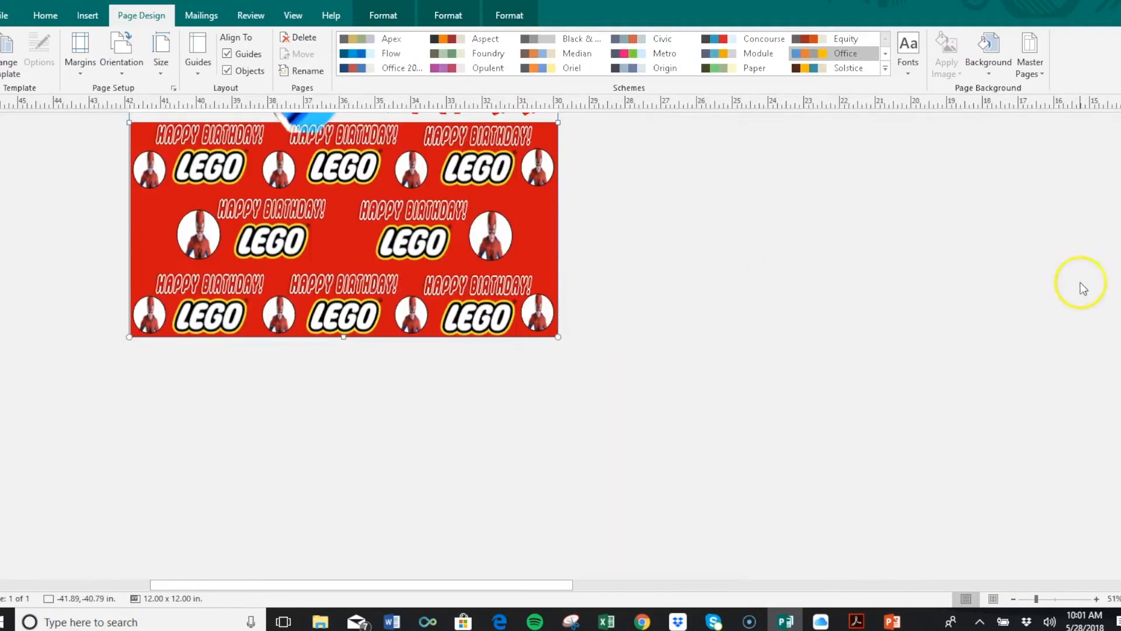
# Locate the grouped banner artwork in the area outside the page and select the whole group.
pyautogui.scroll(-3, 560, 344)
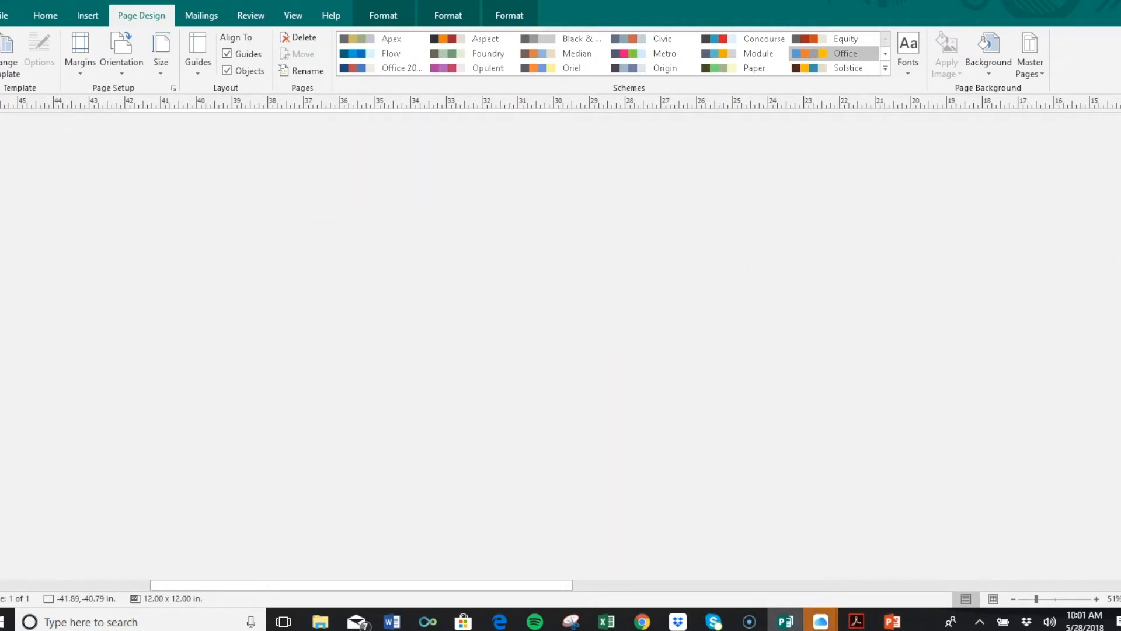
pyautogui.scroll(-5, 344, 432)
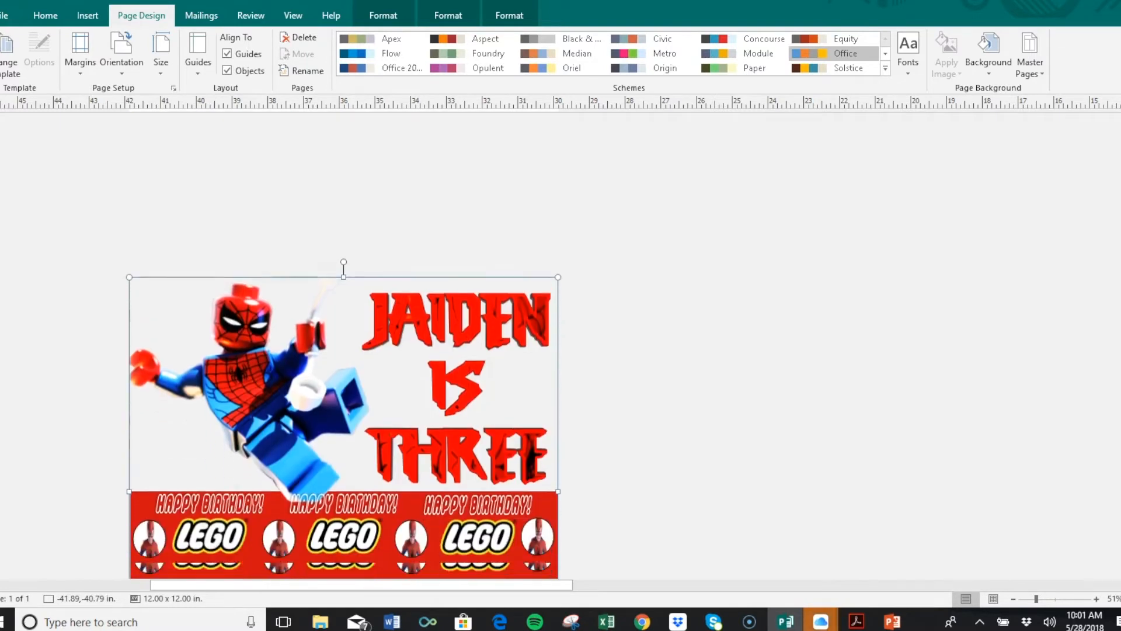
pyautogui.scroll(-8, 344, 351)
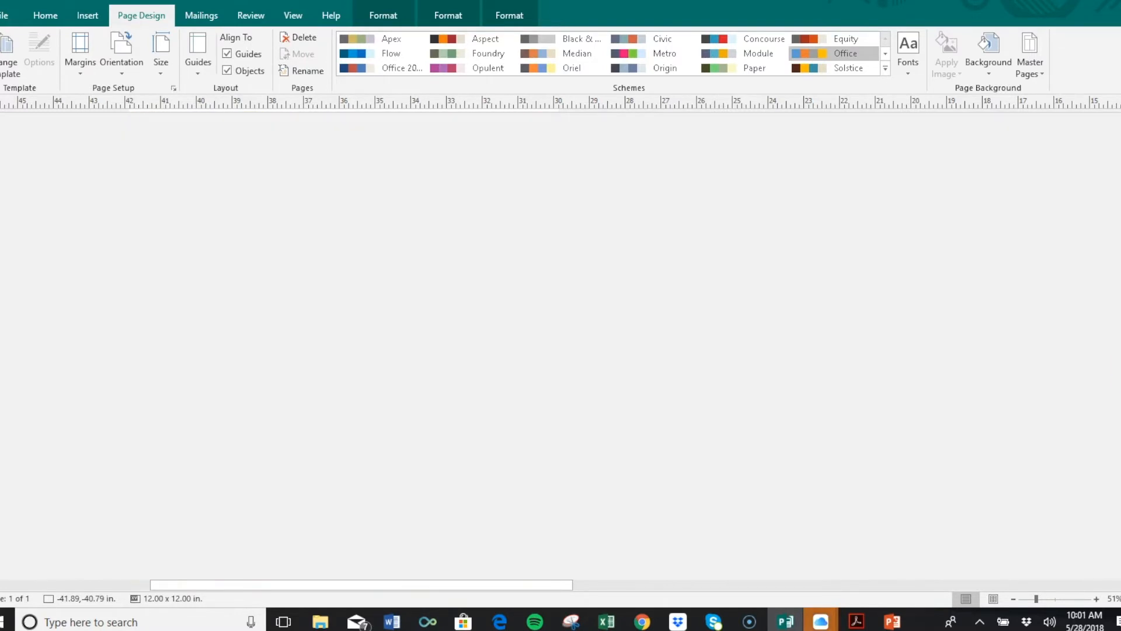
pyautogui.moveTo(542, 585); pyautogui.dragTo(403, 569)
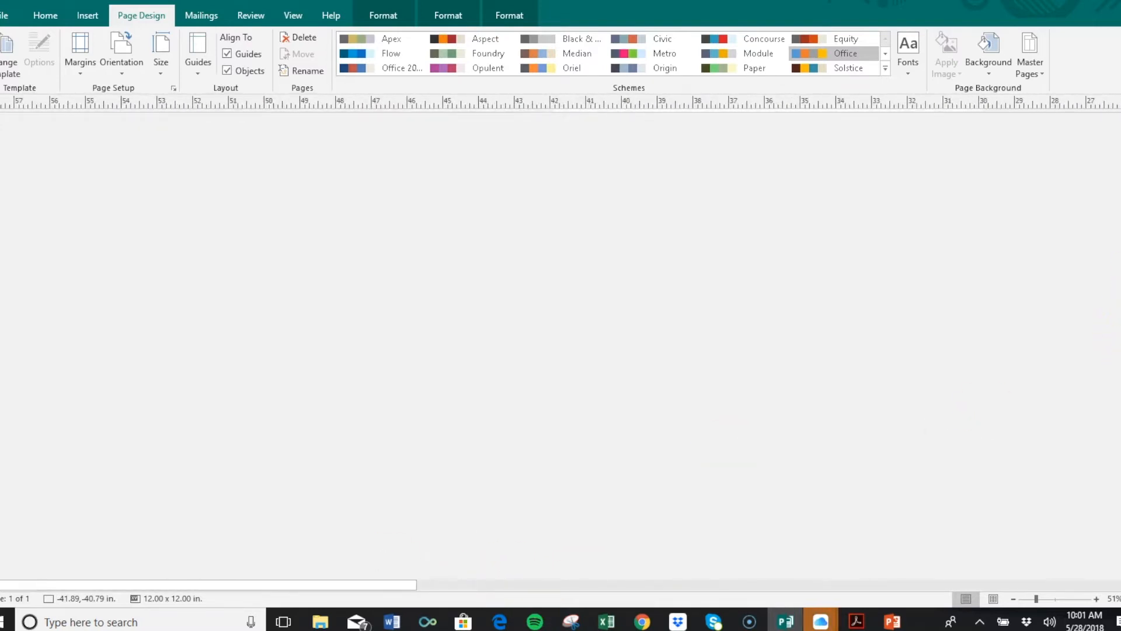
pyautogui.scroll(10, 769, 333)
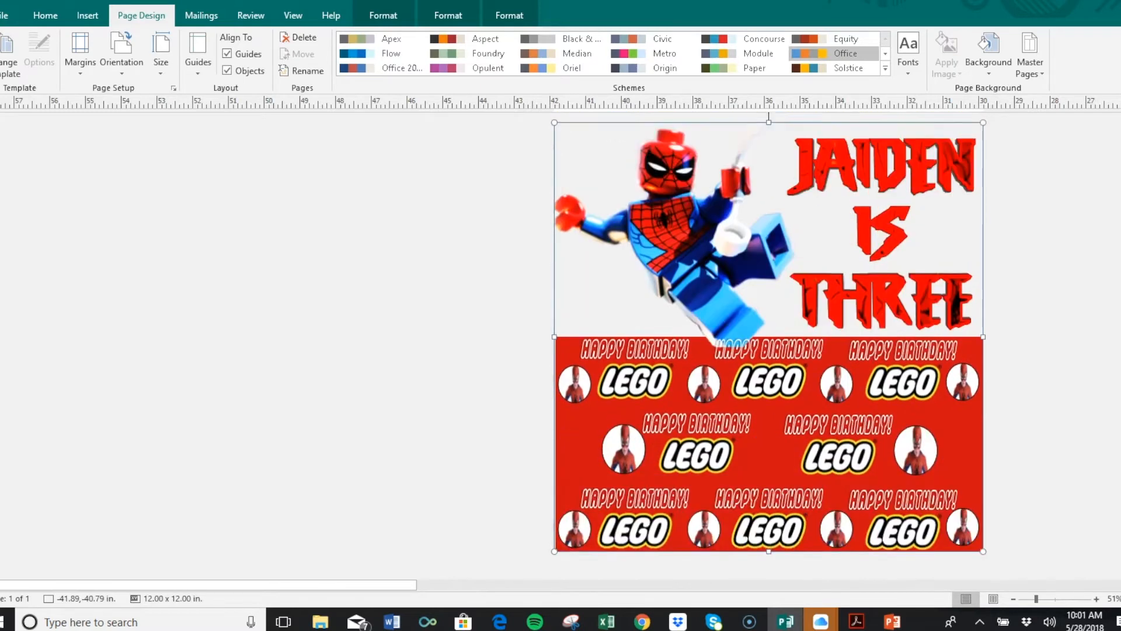
pyautogui.scroll(1, 769, 336)
pyautogui.click(884, 160)
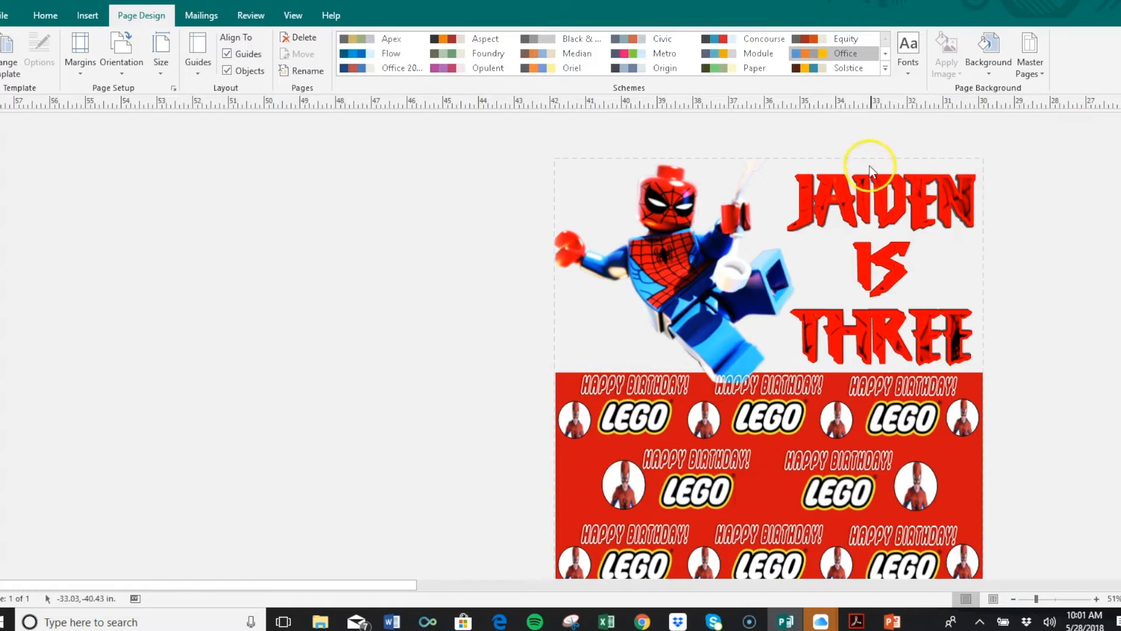
pyautogui.click(855, 161)
pyautogui.click(851, 158)
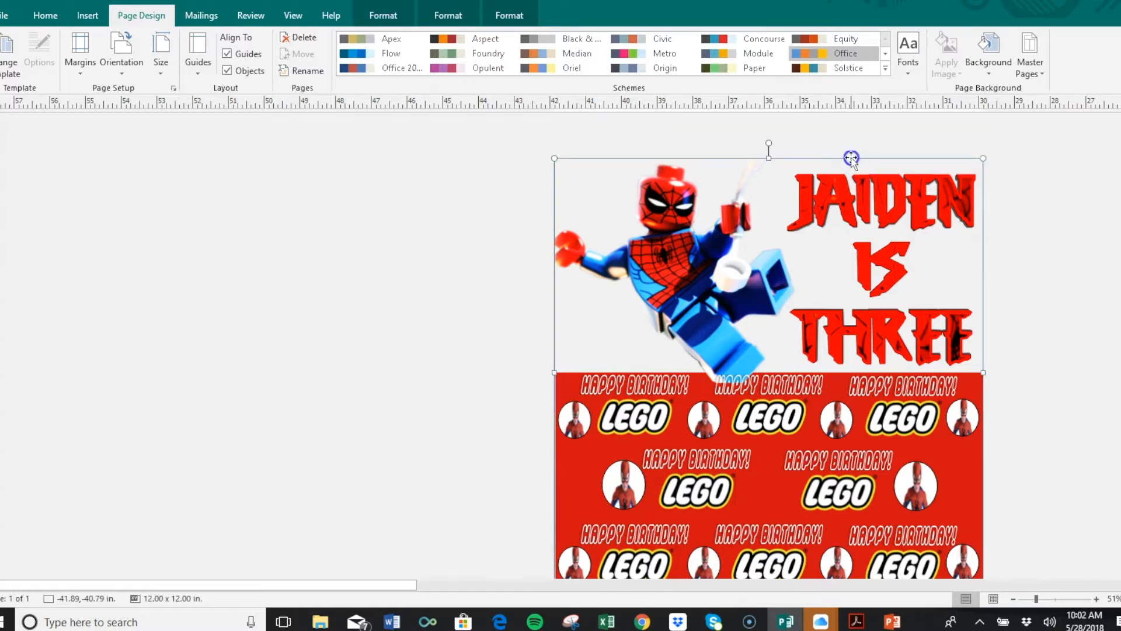
pyautogui.rightClick(845, 185)
pyautogui.press('Escape')
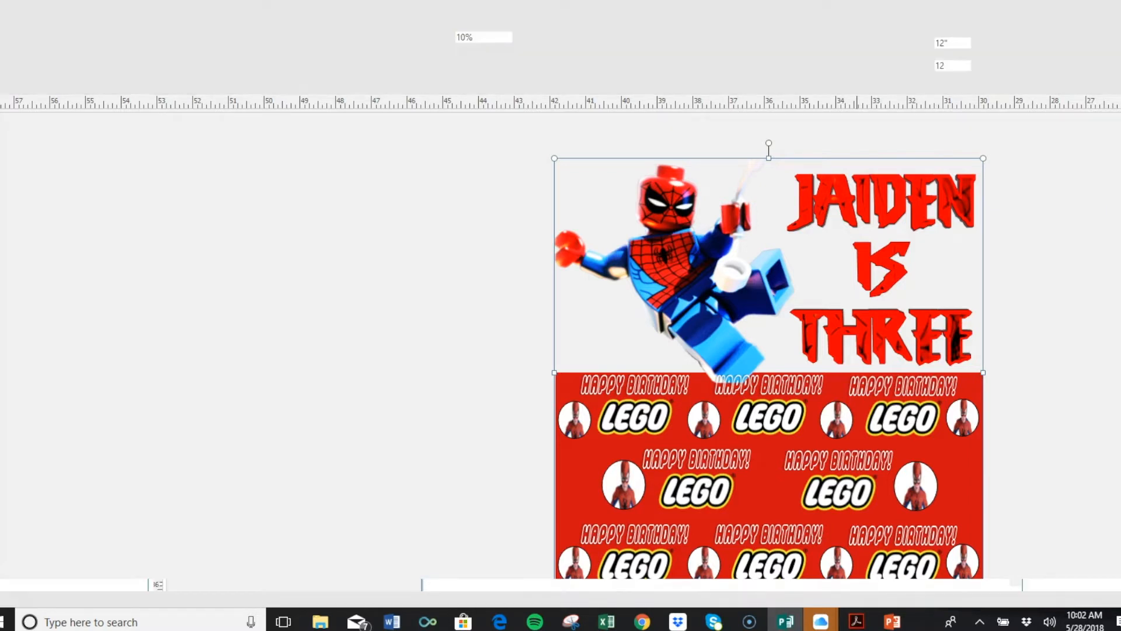
pyautogui.rightClick(1120, 182)
pyautogui.click(1040, 150)
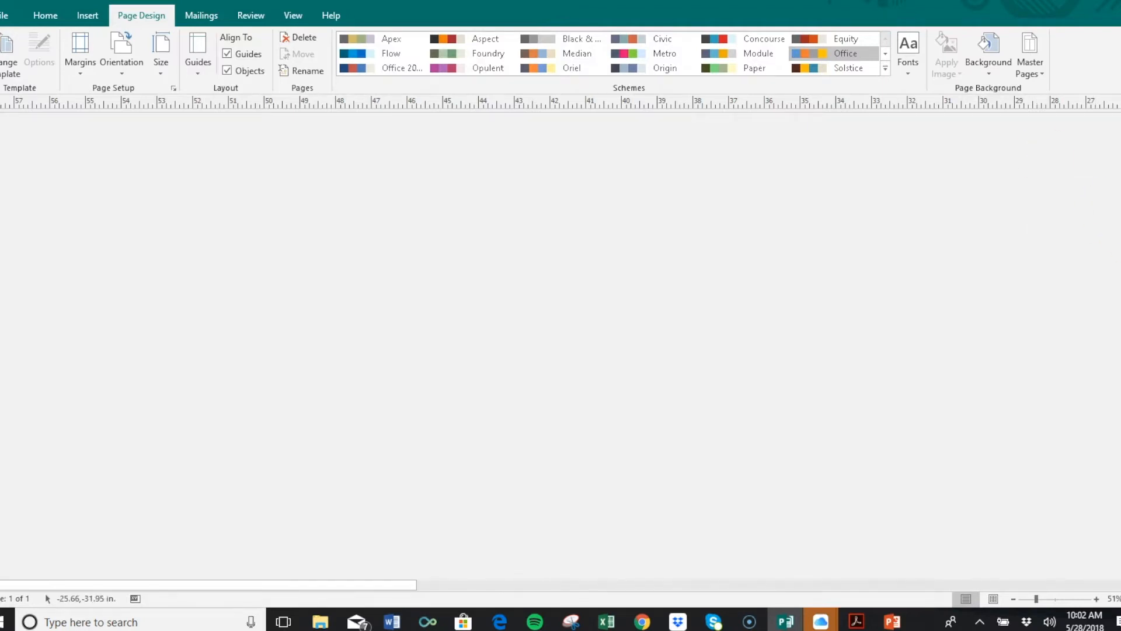
# Move the grouped banner artwork onto the black page, aligning its corner at 0.00, 0.00 in so it fills the page.
pyautogui.click(1015, 598)
pyautogui.click(1015, 598)
pyautogui.click(1016, 599)
pyautogui.click(1017, 600)
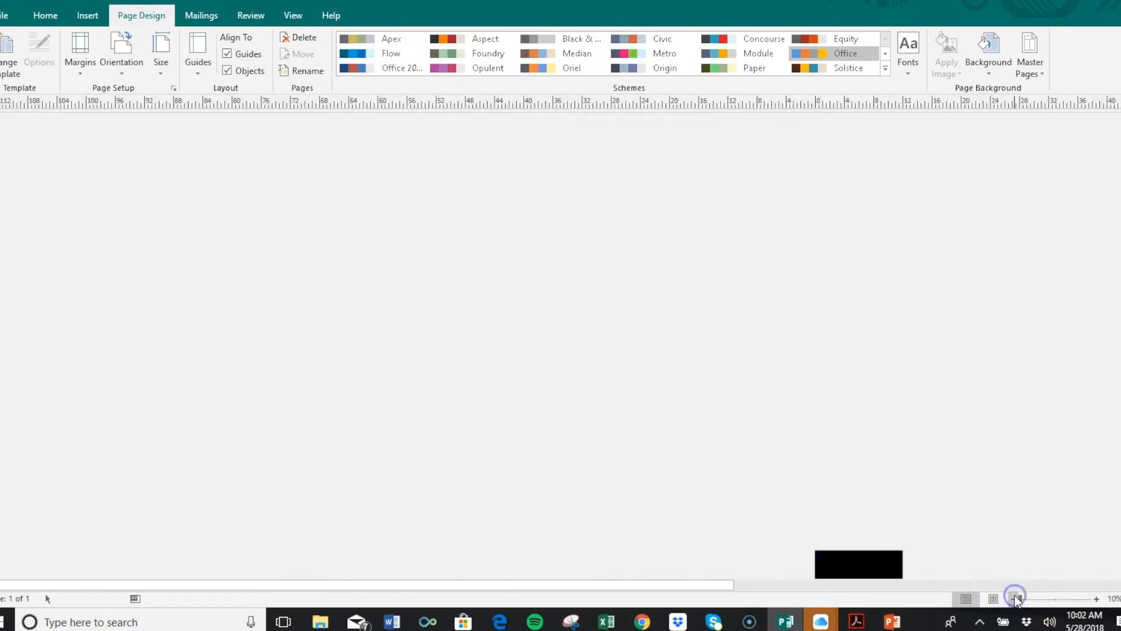
pyautogui.moveTo(1115, 240); pyautogui.dragTo(1117, 341)
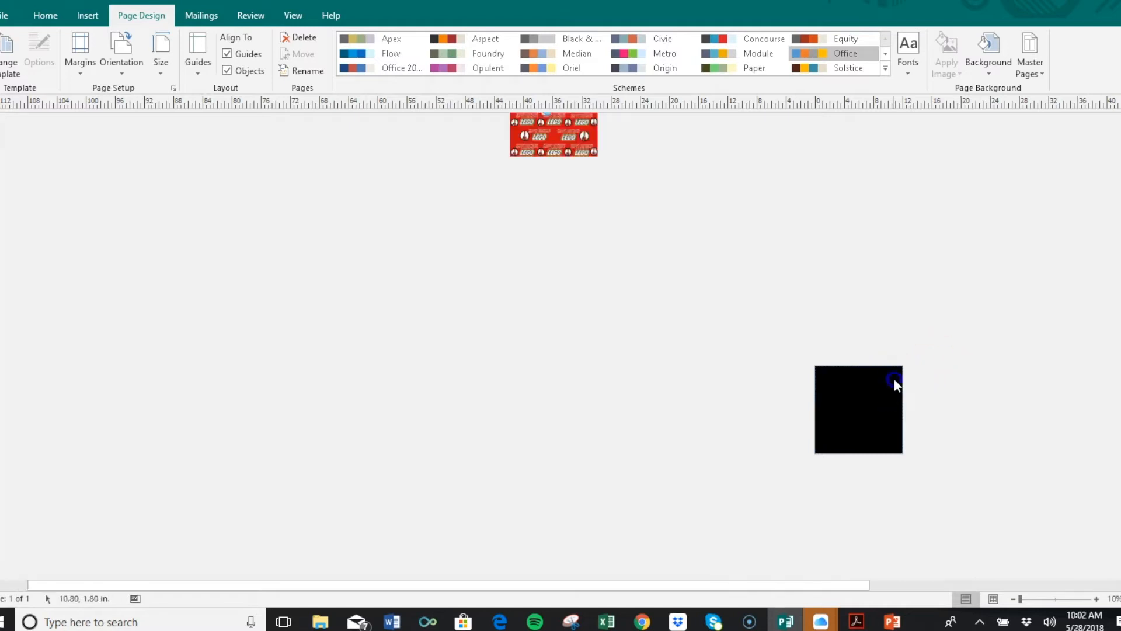
pyautogui.click(531, 120)
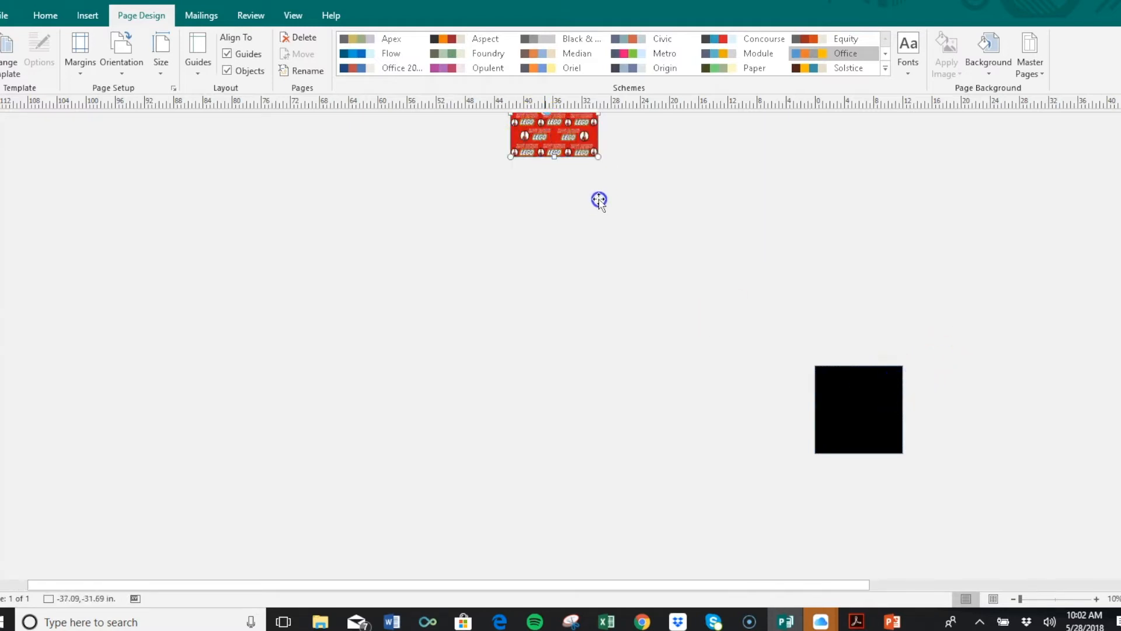
pyautogui.moveTo(820, 323); pyautogui.dragTo(859, 429)
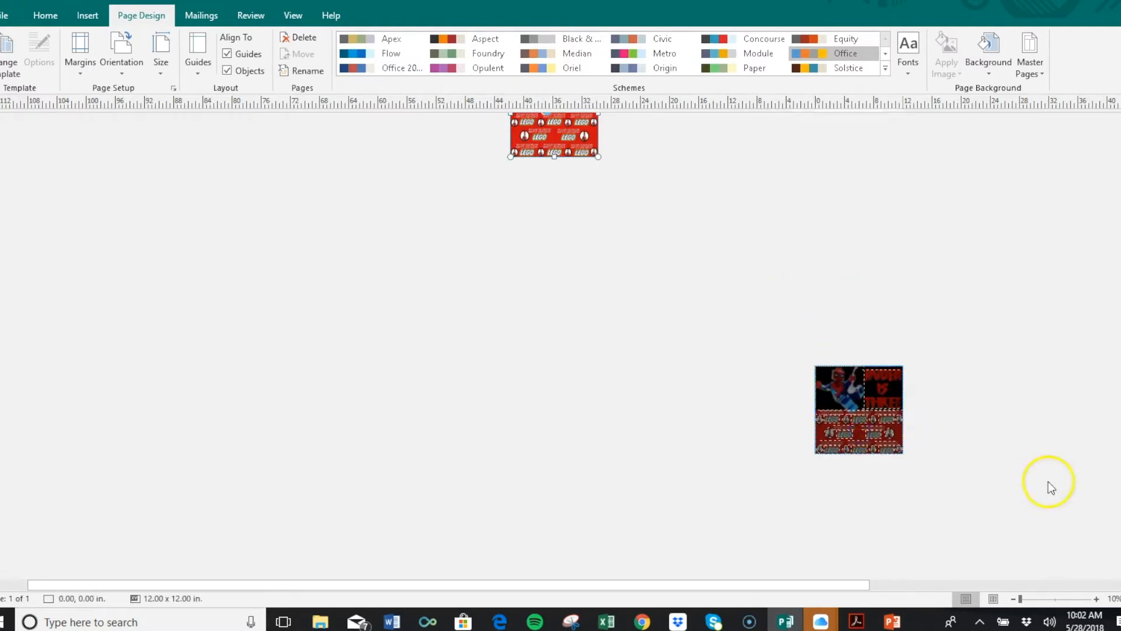
# Check the artwork's placement across the whole page at 50% zoom.
pyautogui.click(1097, 599)
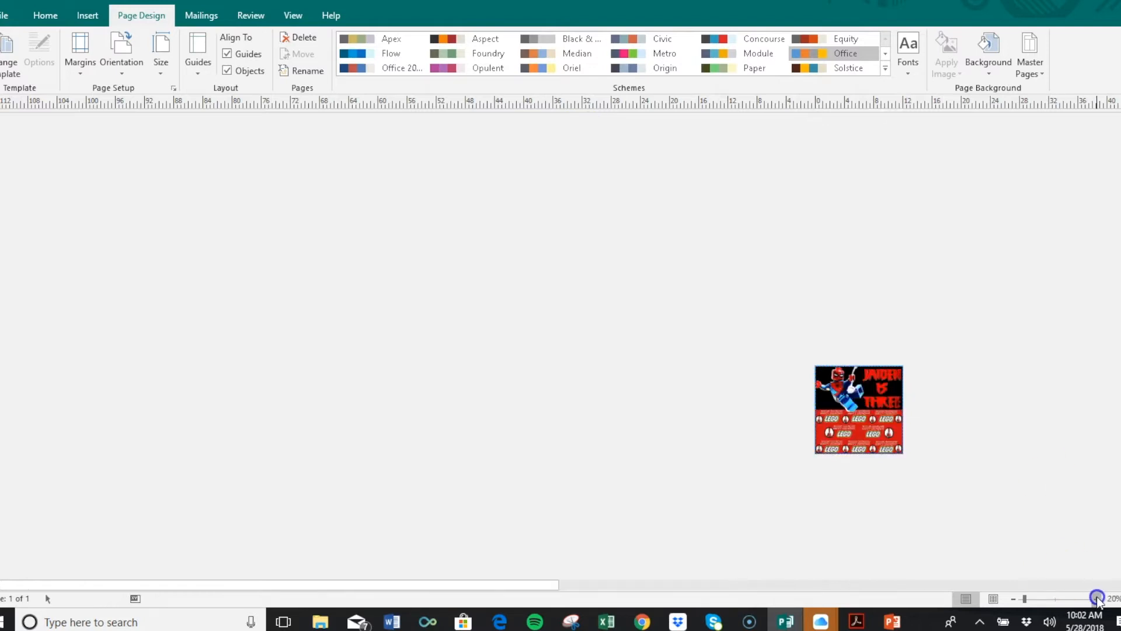
pyautogui.click(1096, 599)
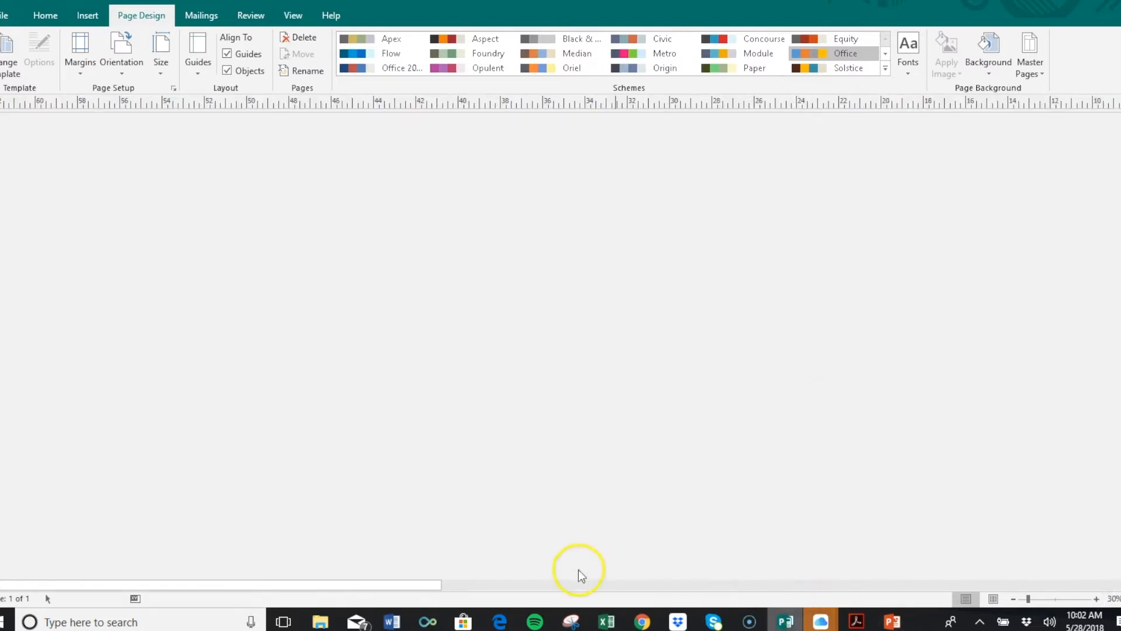
pyautogui.moveTo(397, 584); pyautogui.dragTo(657, 540)
pyautogui.click(1097, 599)
pyautogui.click(1097, 598)
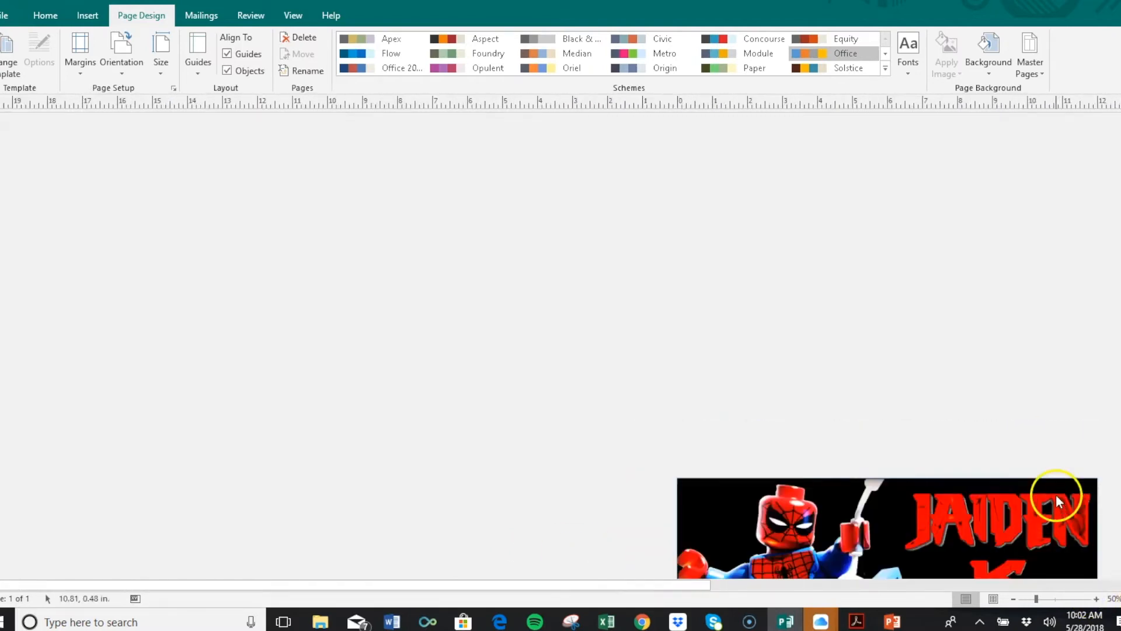
pyautogui.scroll(-5, 1114, 362)
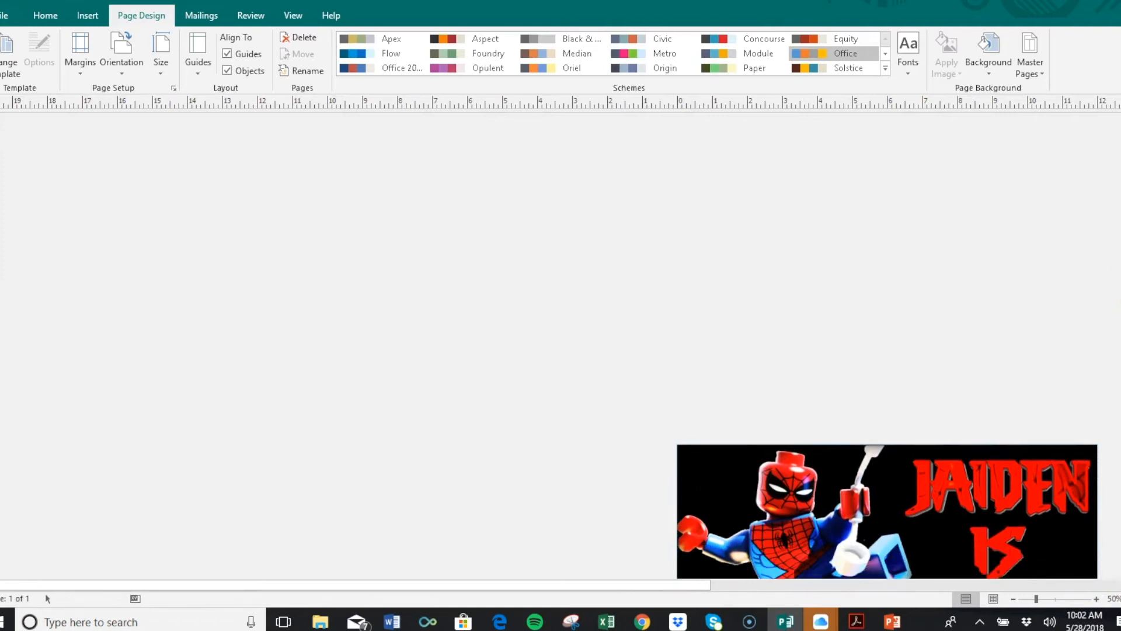
pyautogui.scroll(-2, 1114, 387)
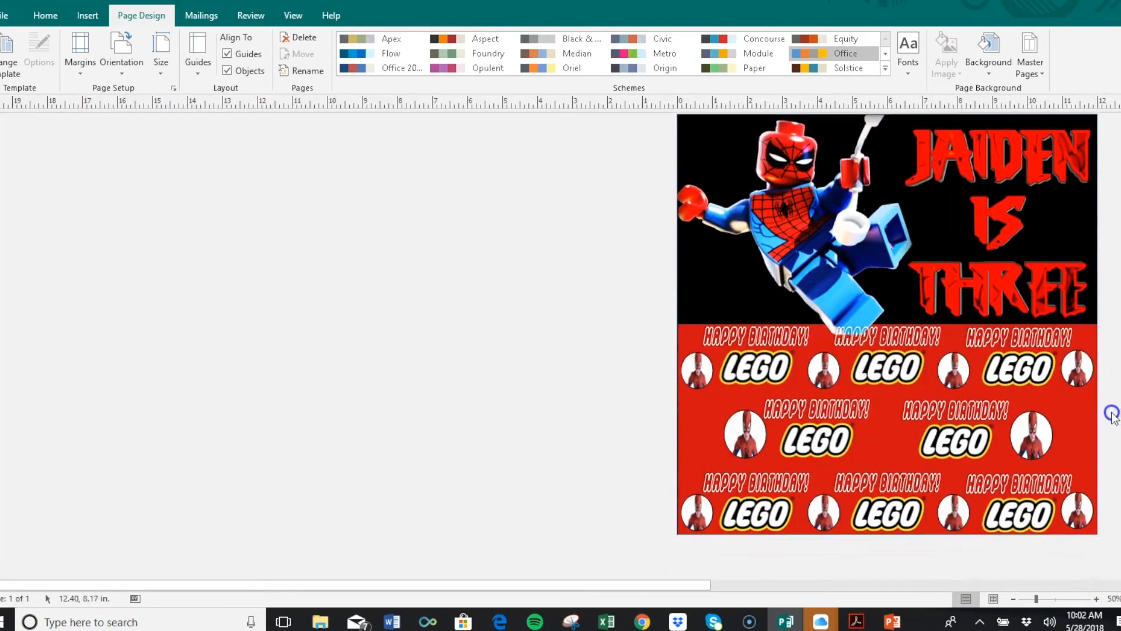
# Start saving a copy of the publication and choose the MSU folder in Pictures as the destination, with the file name cleared.
pyautogui.click(5, 15)
pyautogui.click(17, 162)
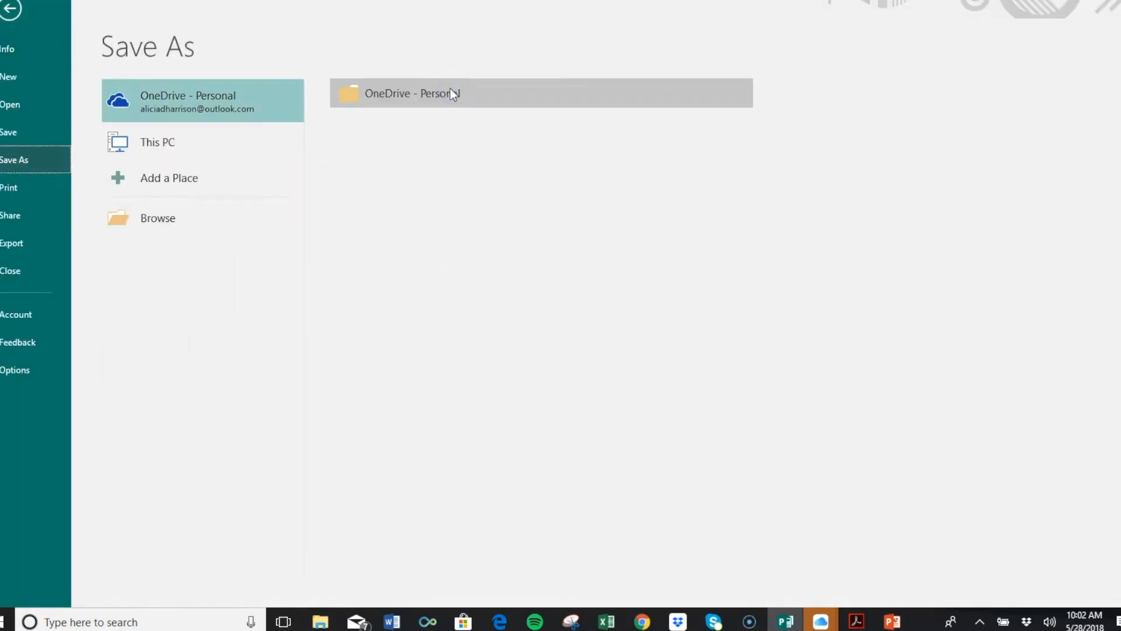
pyautogui.click(177, 206)
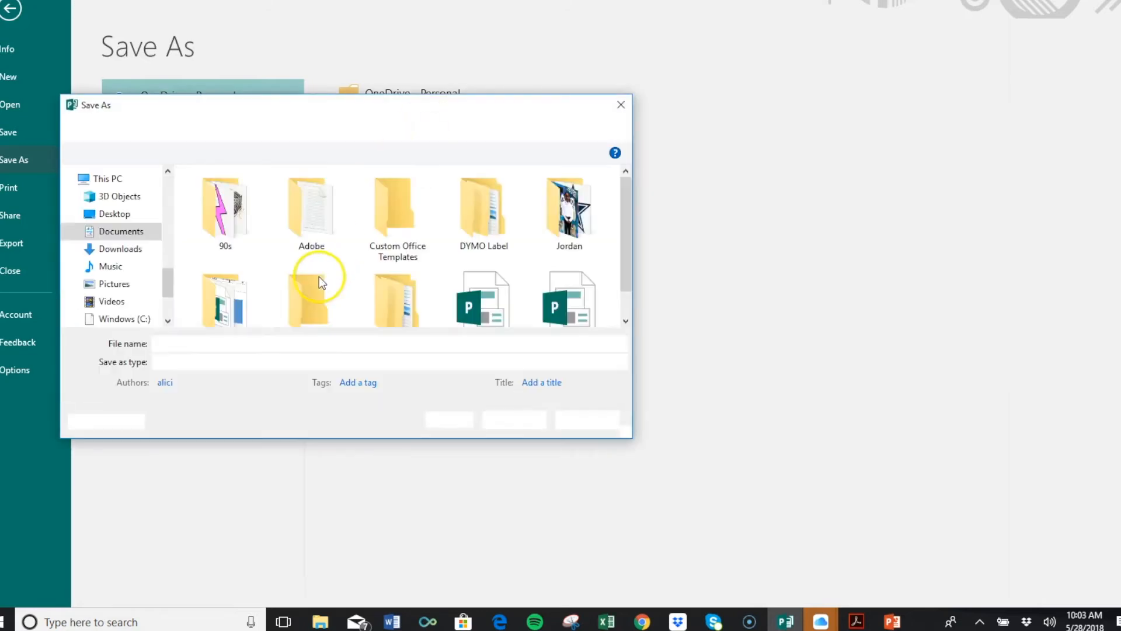
pyautogui.click(217, 349)
pyautogui.press('BackSpace')
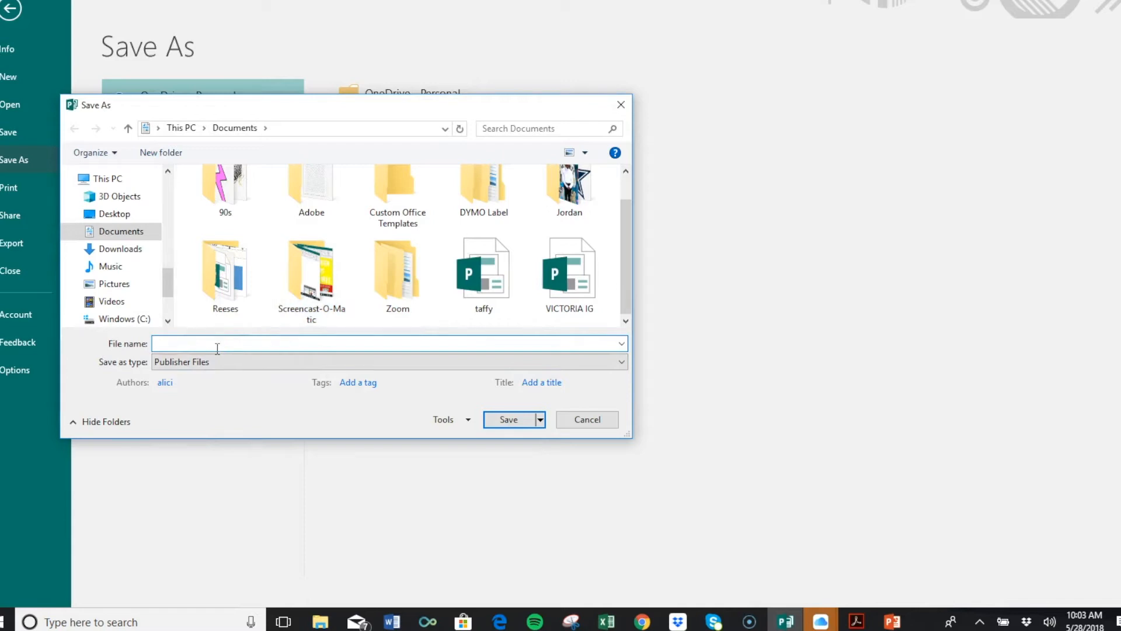
pyautogui.click(167, 192)
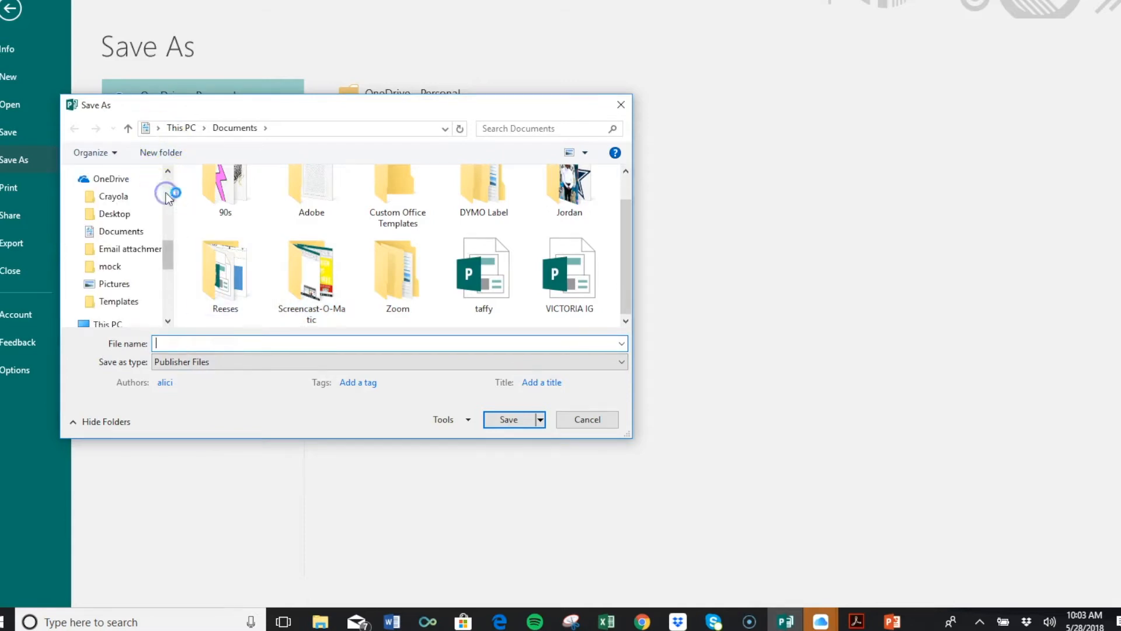
pyautogui.click(166, 194)
pyautogui.click(109, 225)
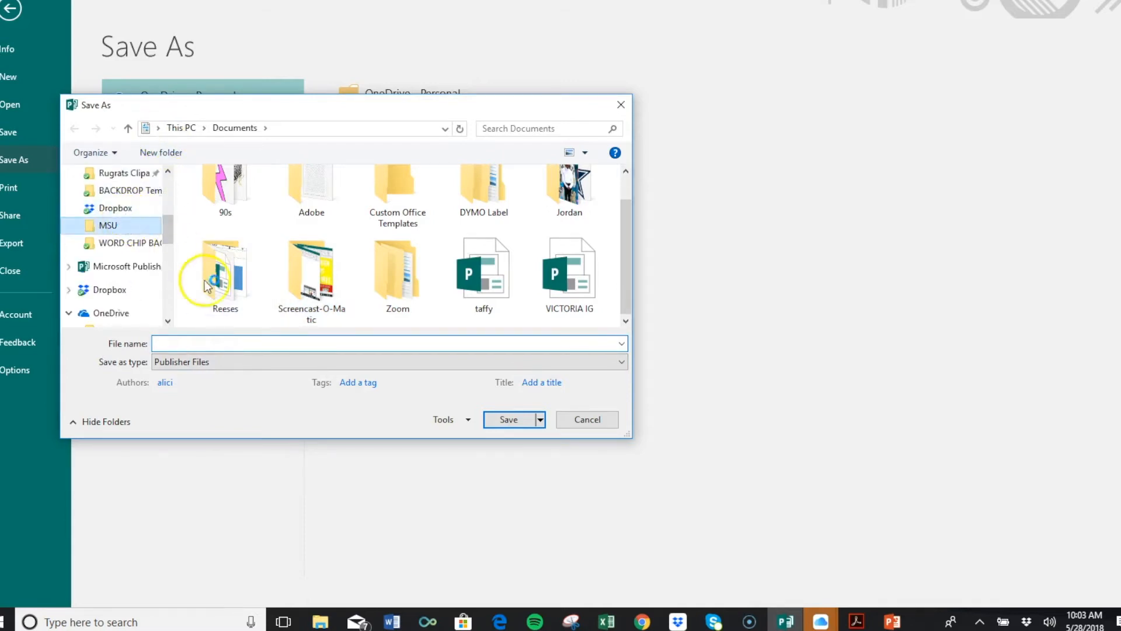
# Name the copy "Spiderman backdrop mock" and save it in PNG Portable Network Graphics Format.
pyautogui.click(190, 346)
pyautogui.write('Spiderm')
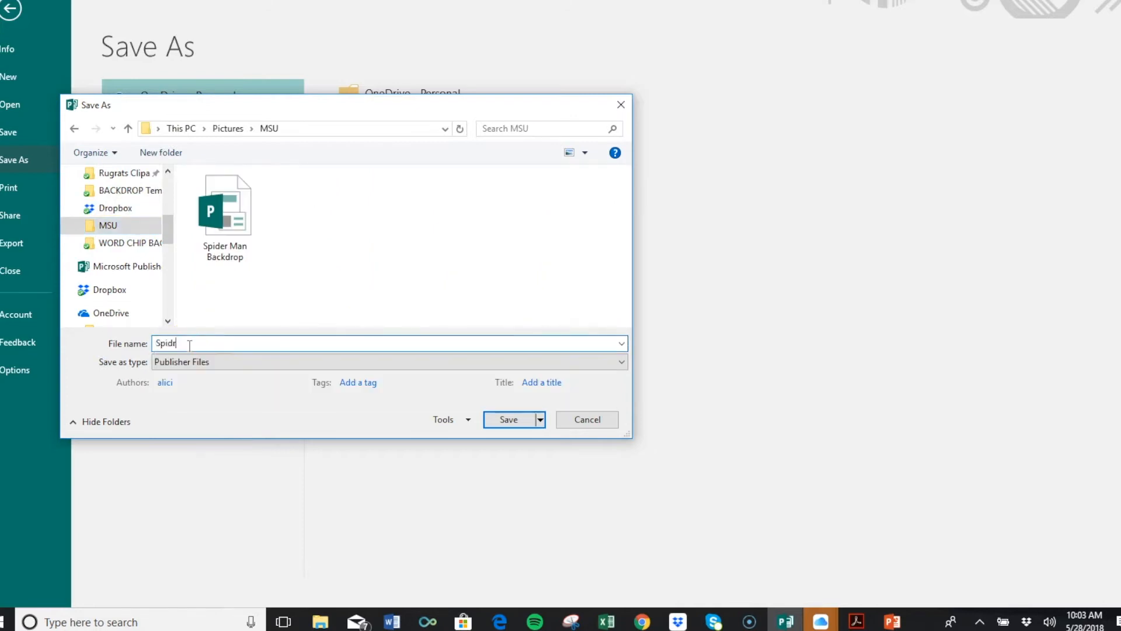
pyautogui.write('an backdrop mock')
pyautogui.click(179, 364)
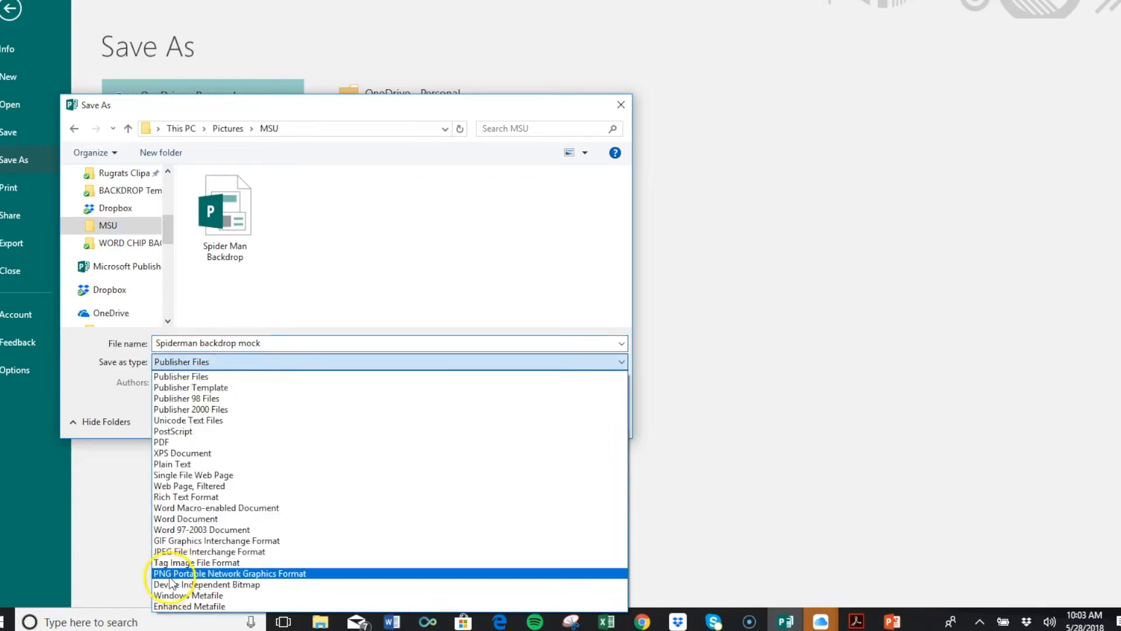
pyautogui.click(171, 575)
pyautogui.click(512, 464)
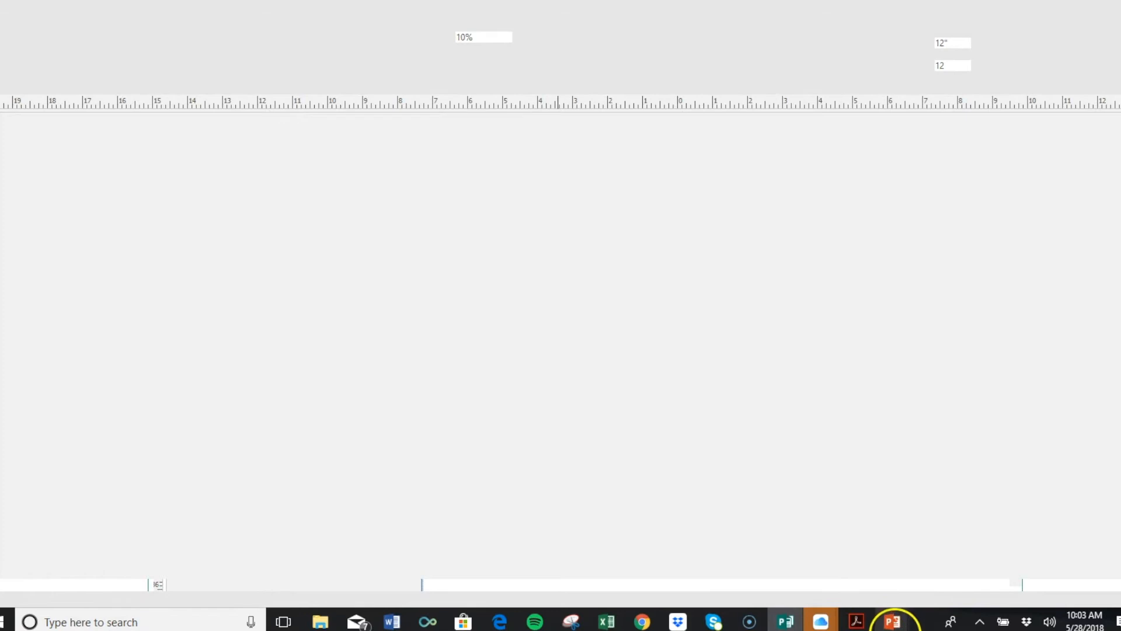
# Switch to the backdrop stand mockup in PowerPoint and delete the "FILL PICTURE HERE" text box beside the slide.
pyautogui.moveTo(893, 620)
pyautogui.click(935, 584)
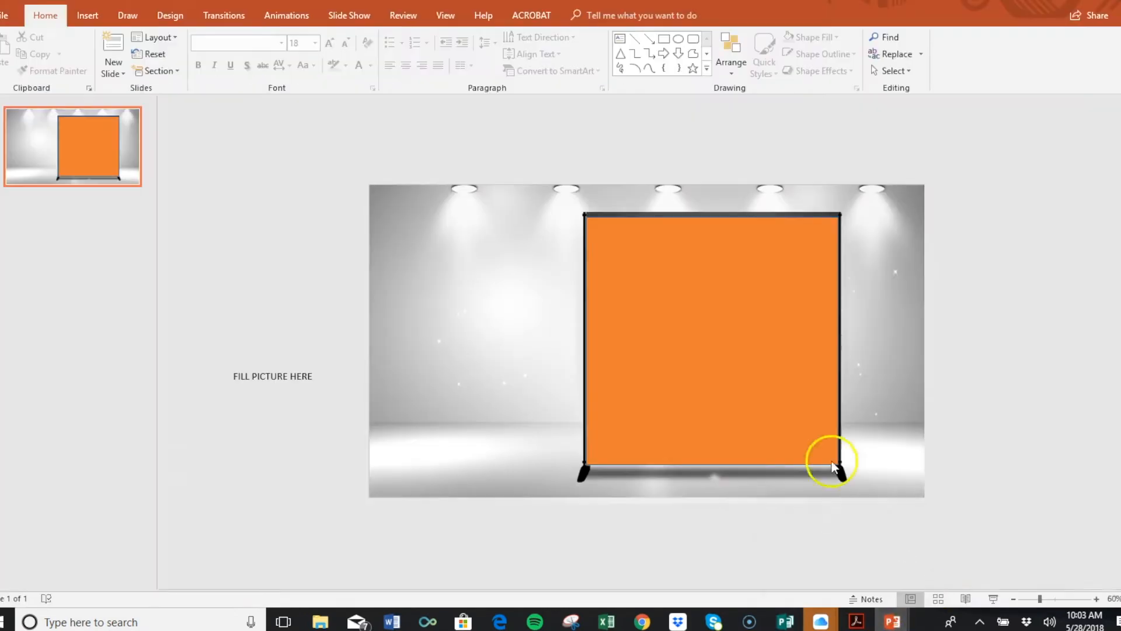
pyautogui.click(774, 338)
pyautogui.click(298, 375)
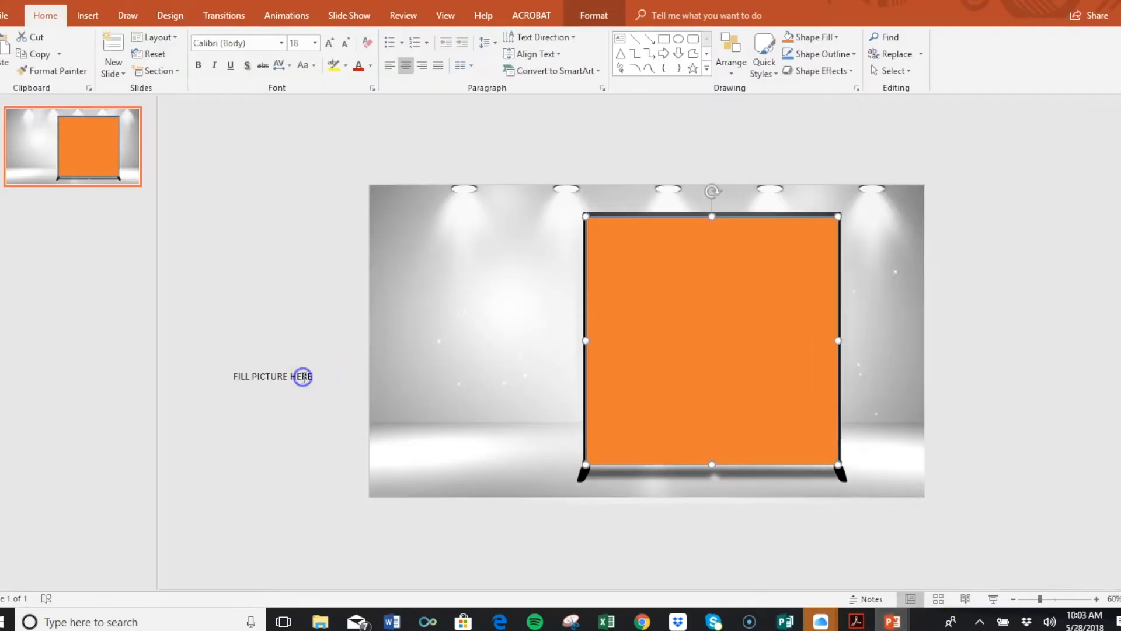
pyautogui.press('Delete')
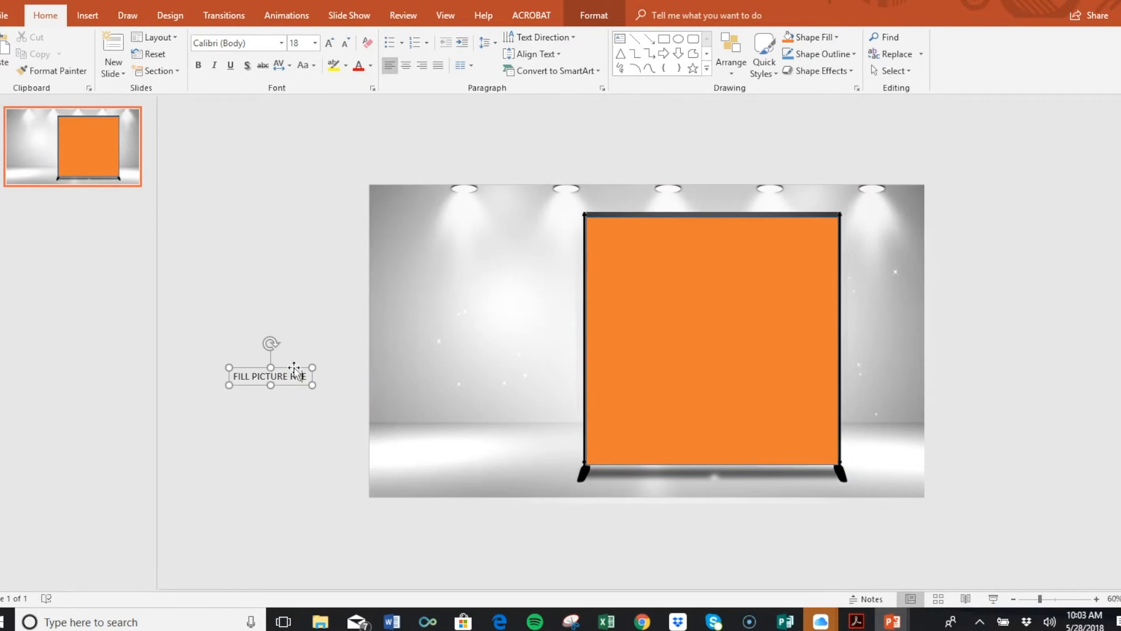
pyautogui.click(293, 368)
pyautogui.press('Delete')
pyautogui.click(639, 278)
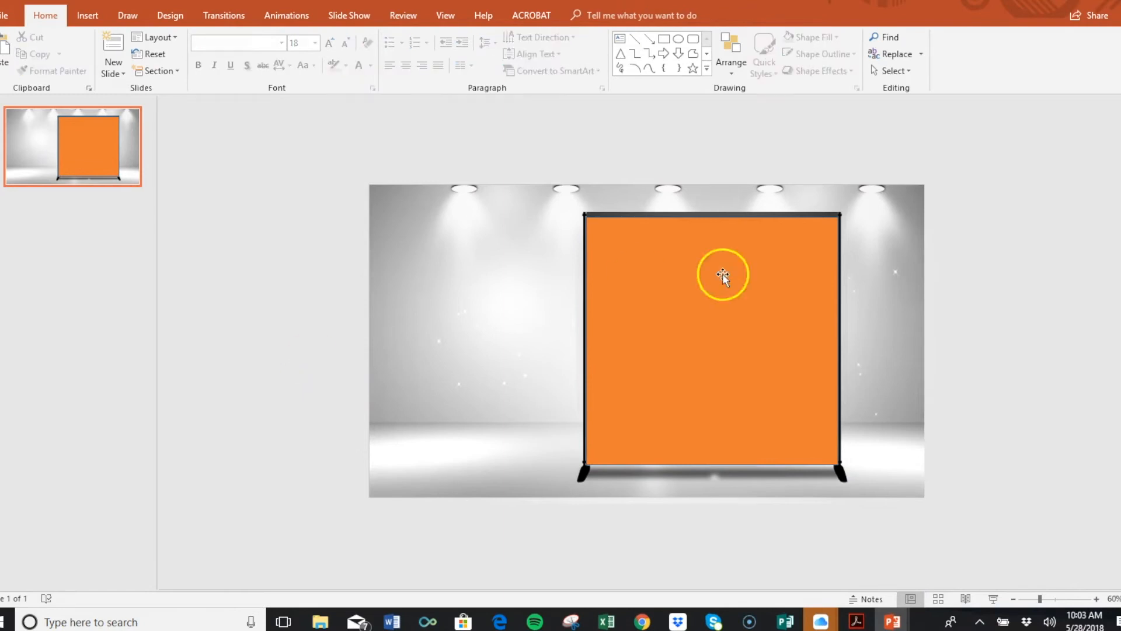